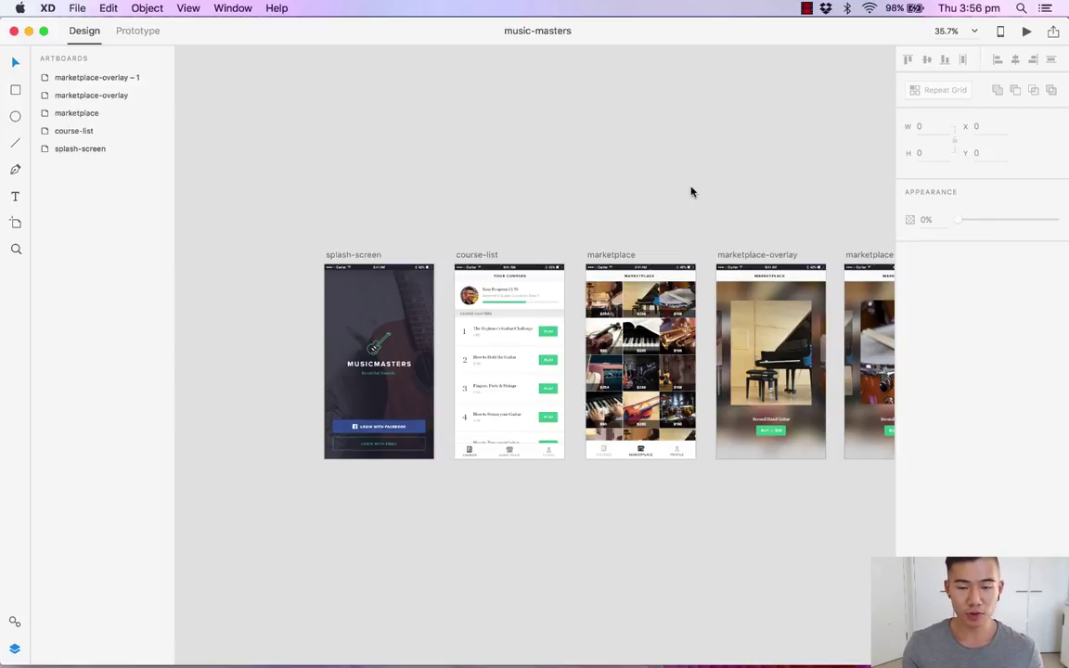
Zoom to 75%, switch to Prototype mode and inspect the progress card and Repeat Grid link wires
key(super+equal)
key(super+equal)
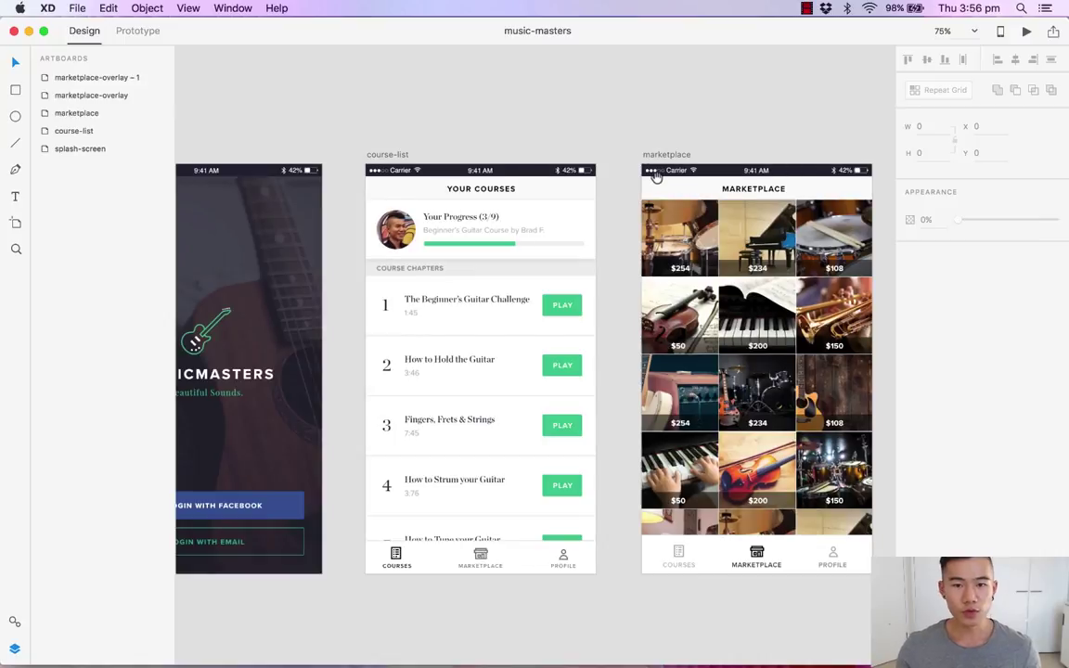
scroll(655, 176, left, 5)
scroll(660, 113, right, 10)
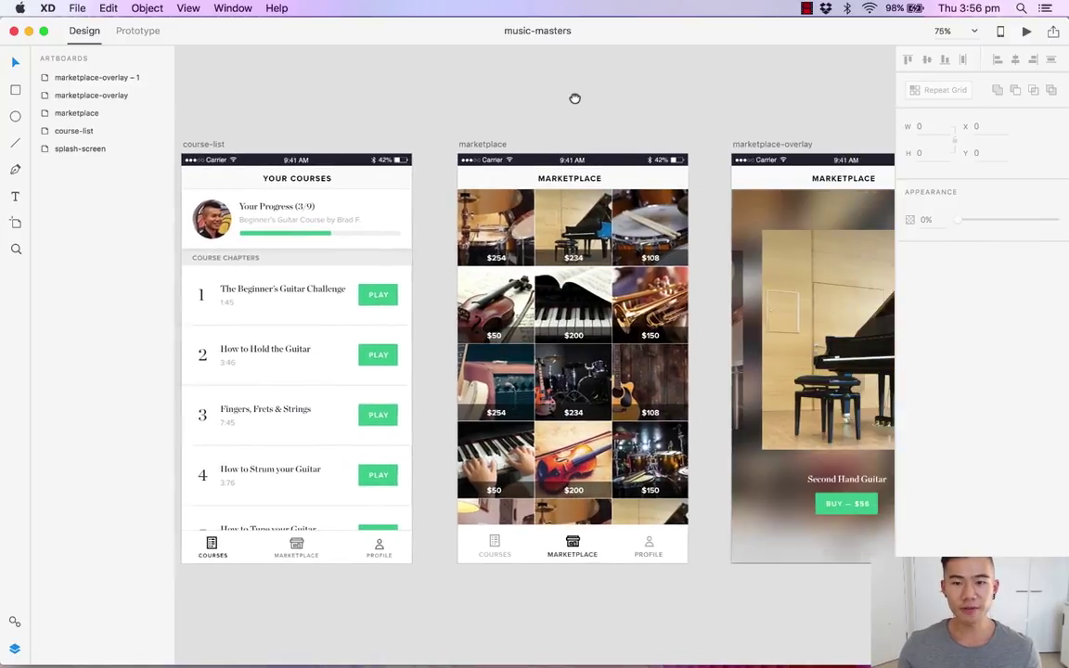
click(138, 31)
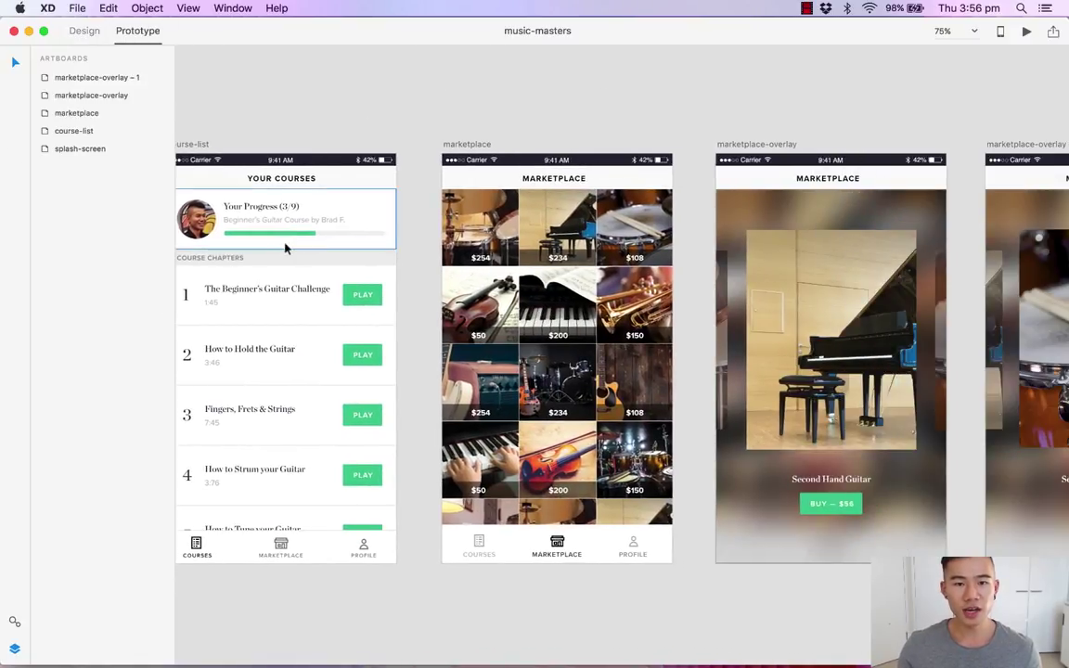
click(285, 249)
click(640, 492)
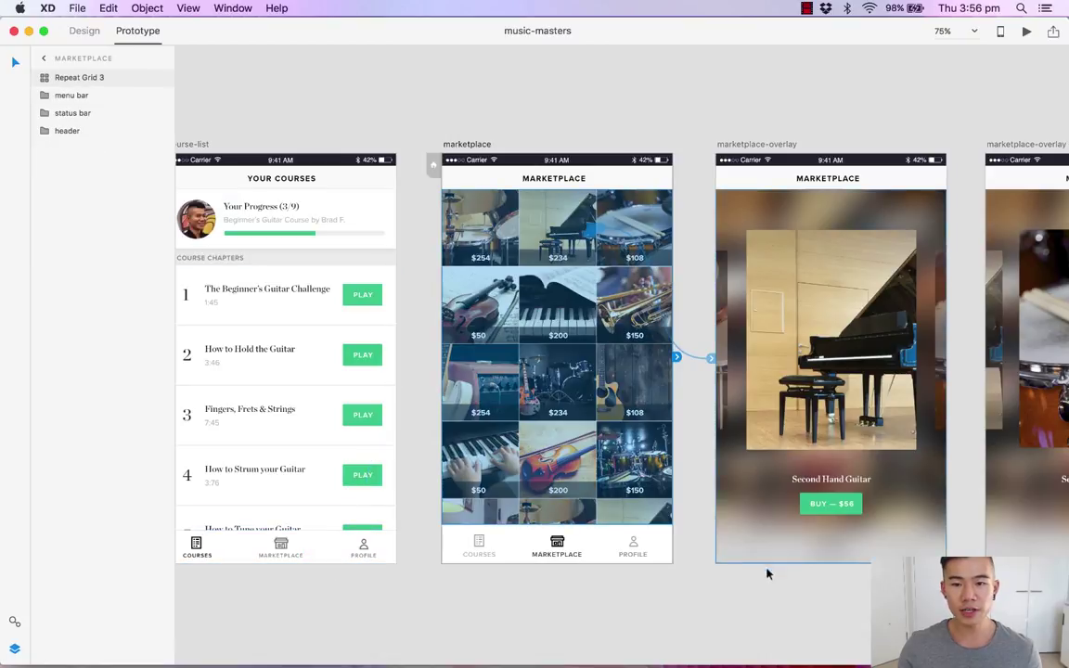
click(768, 579)
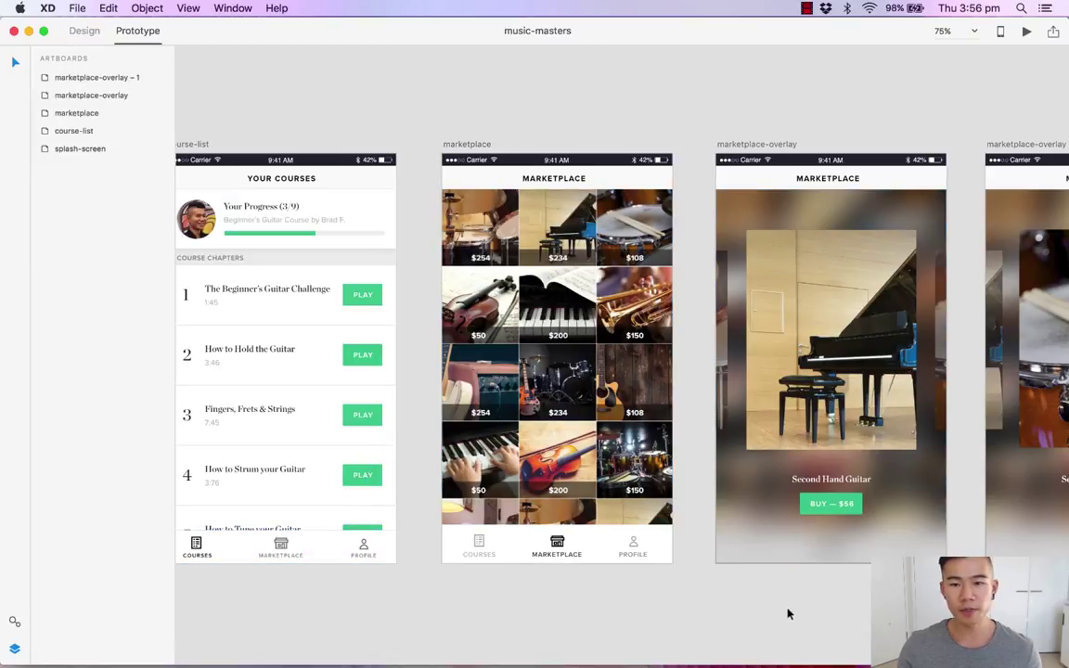
Open the Share Online panel and replace the music-masters title with 'Music Masters'
click(1053, 33)
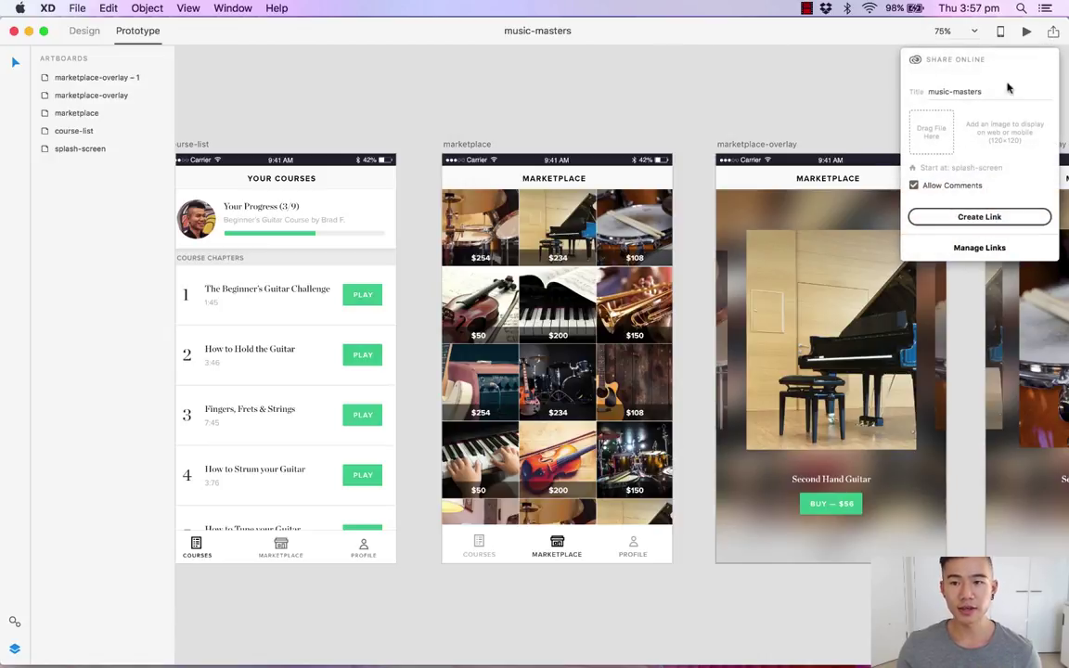
drag(997, 91, 915, 93)
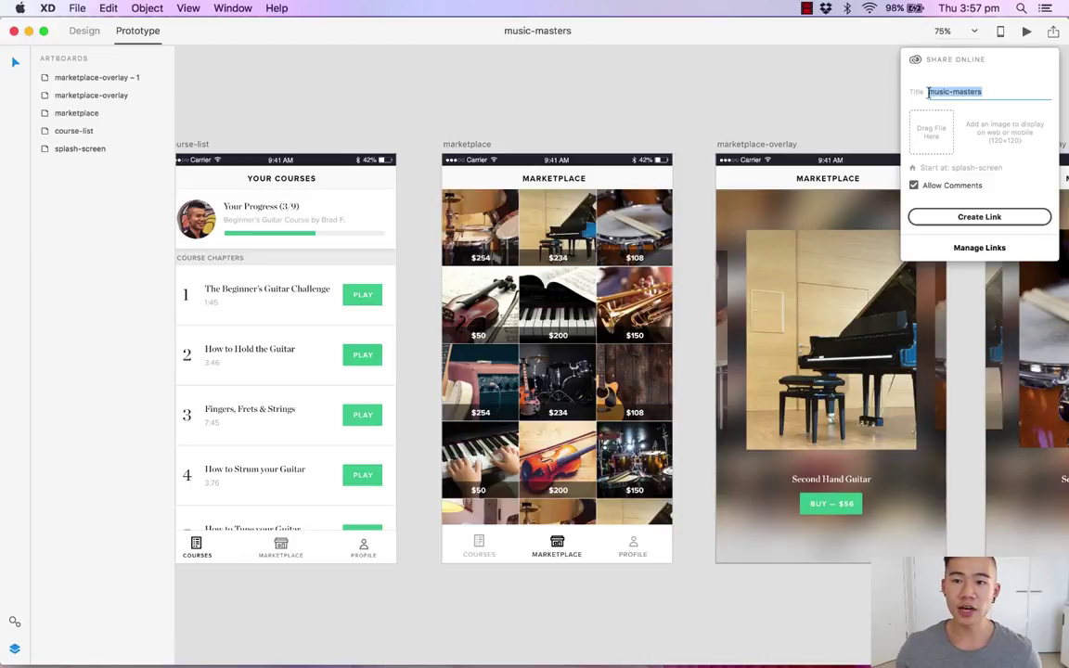
text(Music)
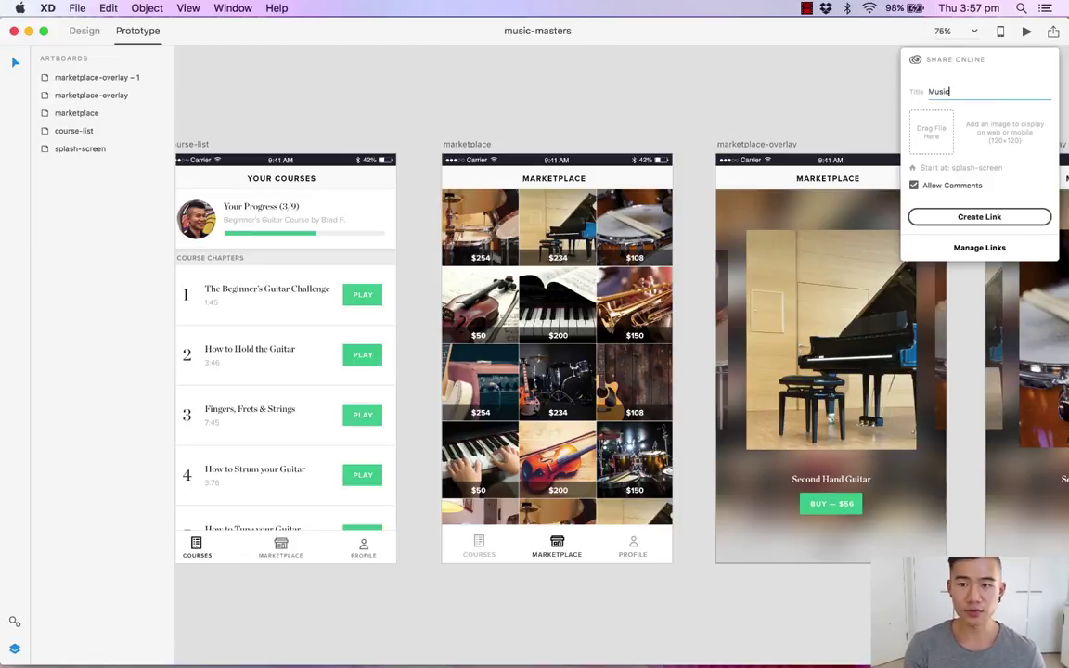
text( Masters)
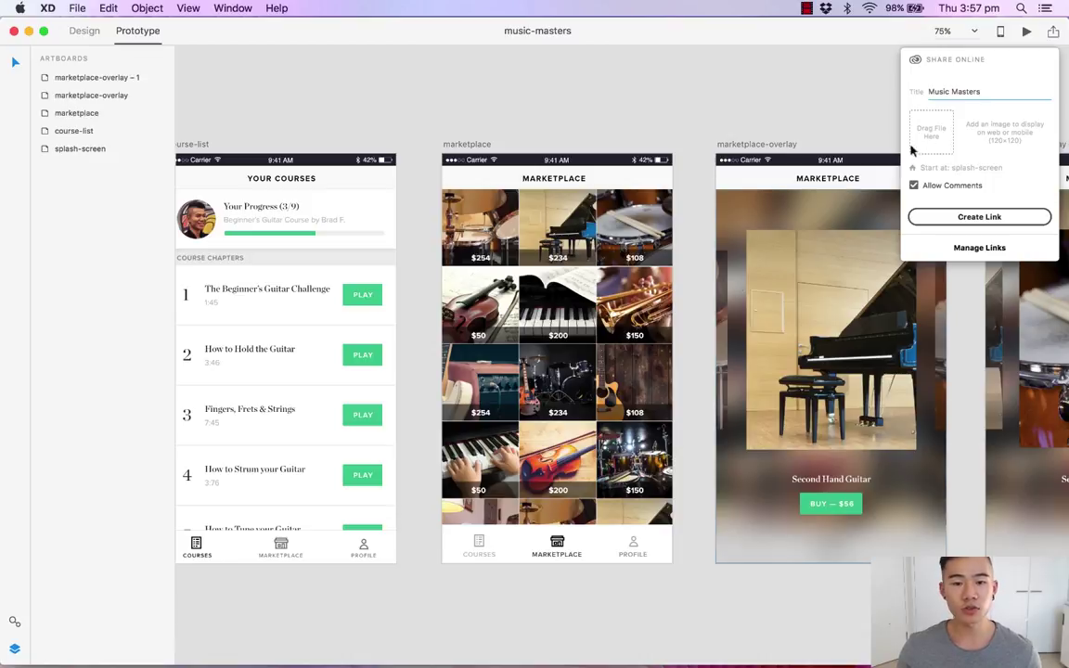
Drag thumbnail.png from the Finder Source folder into the panel's thumbnail box
click(352, 649)
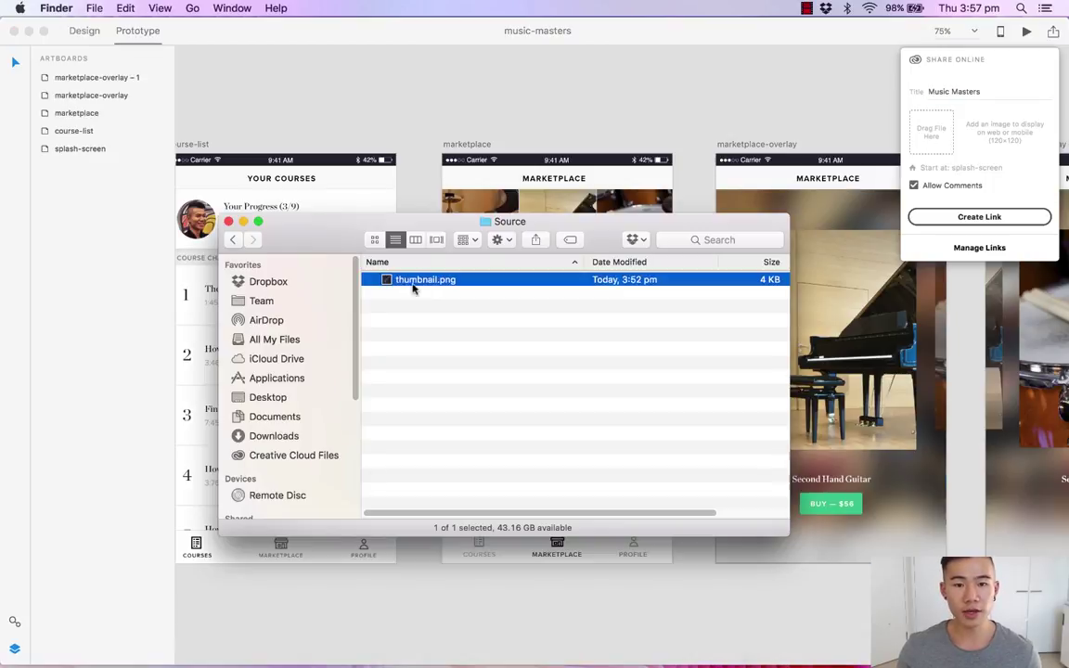
drag(413, 280, 940, 139)
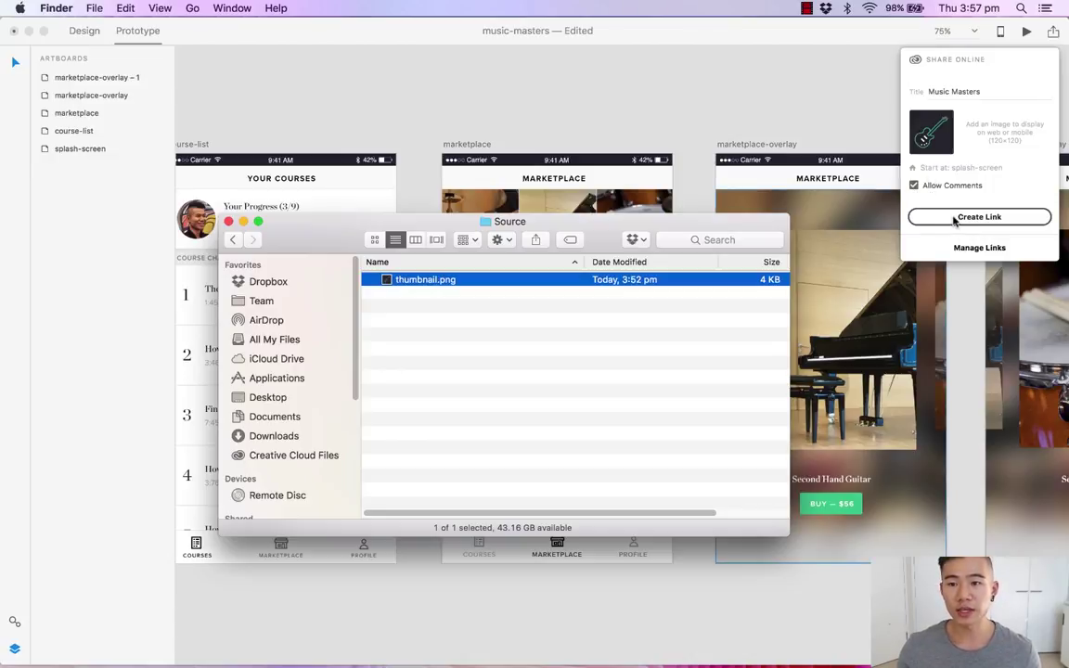
Create the share link, review its Embed code, then copy the link and open it in Chrome
click(954, 220)
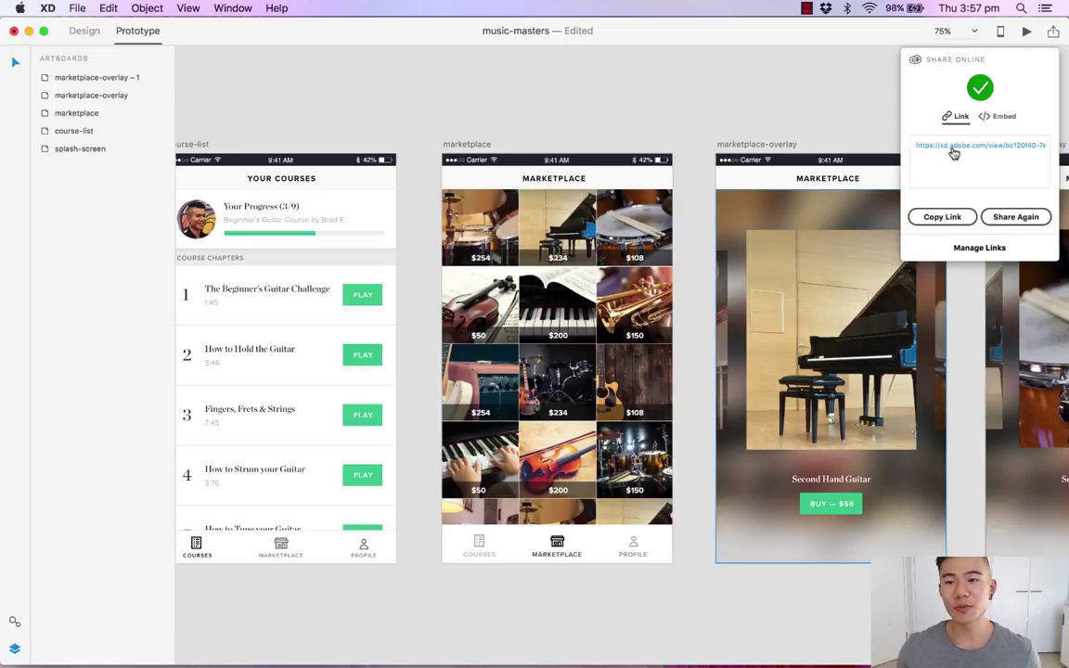
click(998, 117)
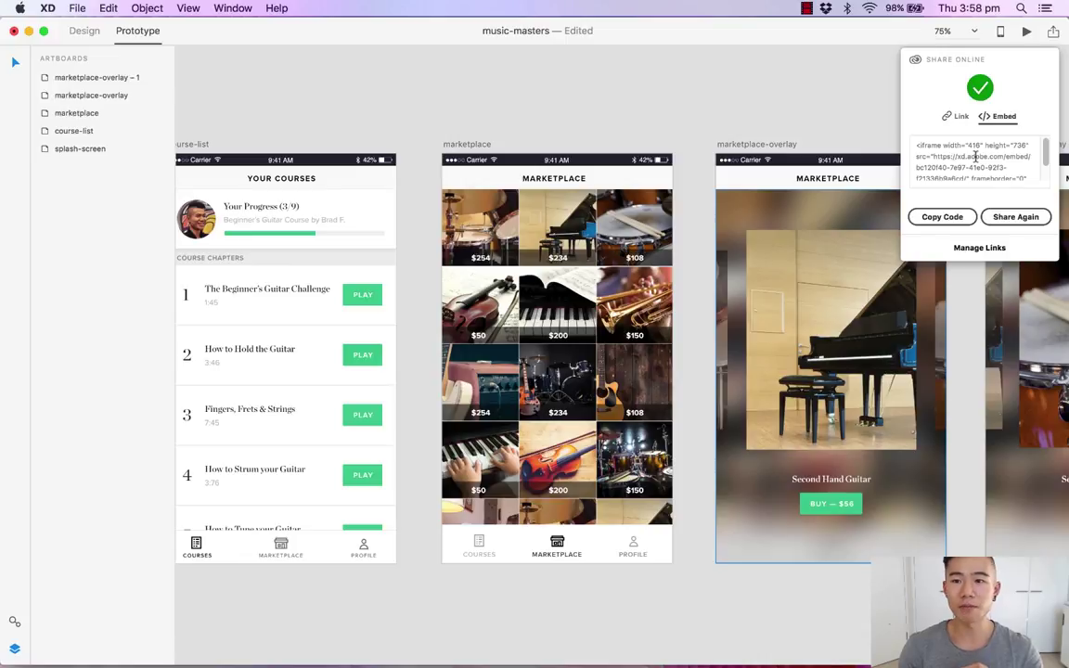
click(957, 118)
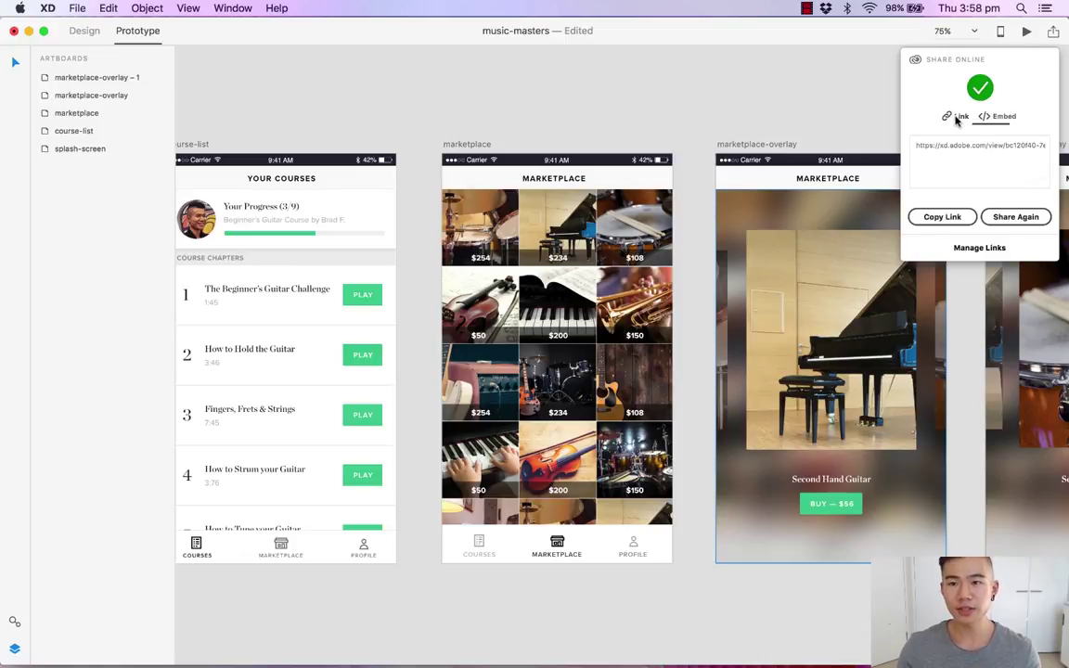
click(945, 216)
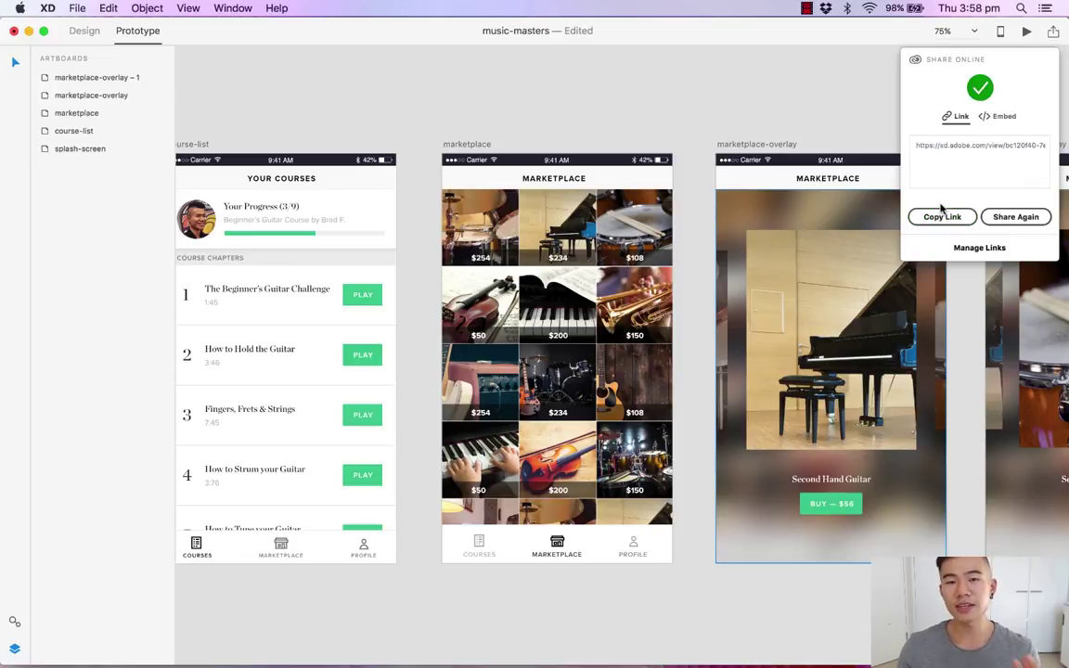
click(969, 146)
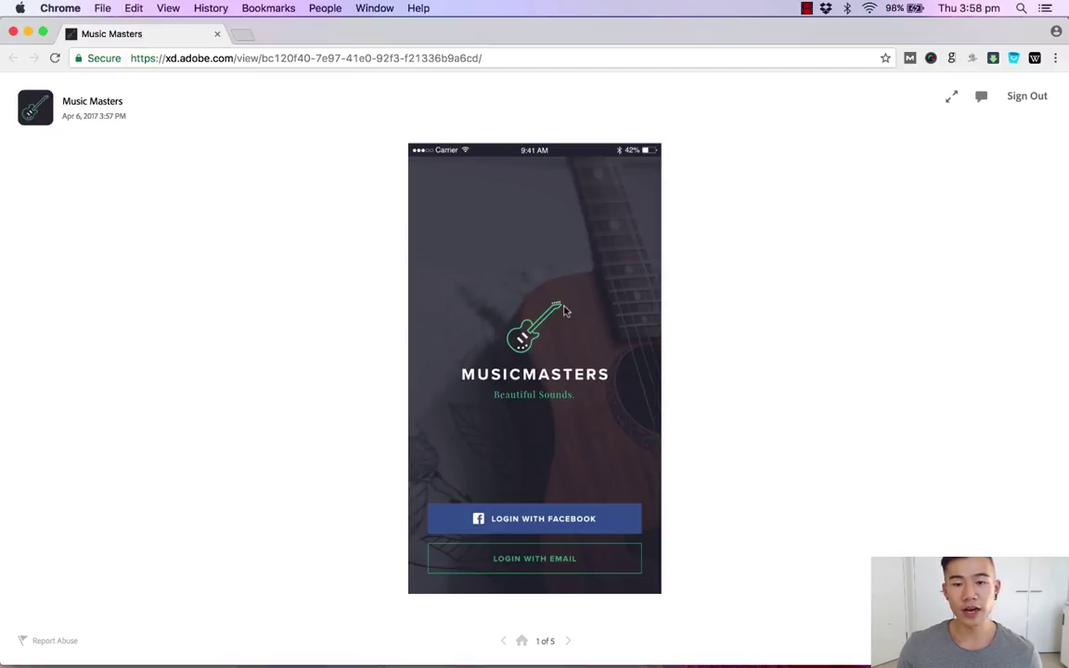
Advance through the Marketplace to screen 5 of 5 and briefly preview it in fullscreen
click(576, 524)
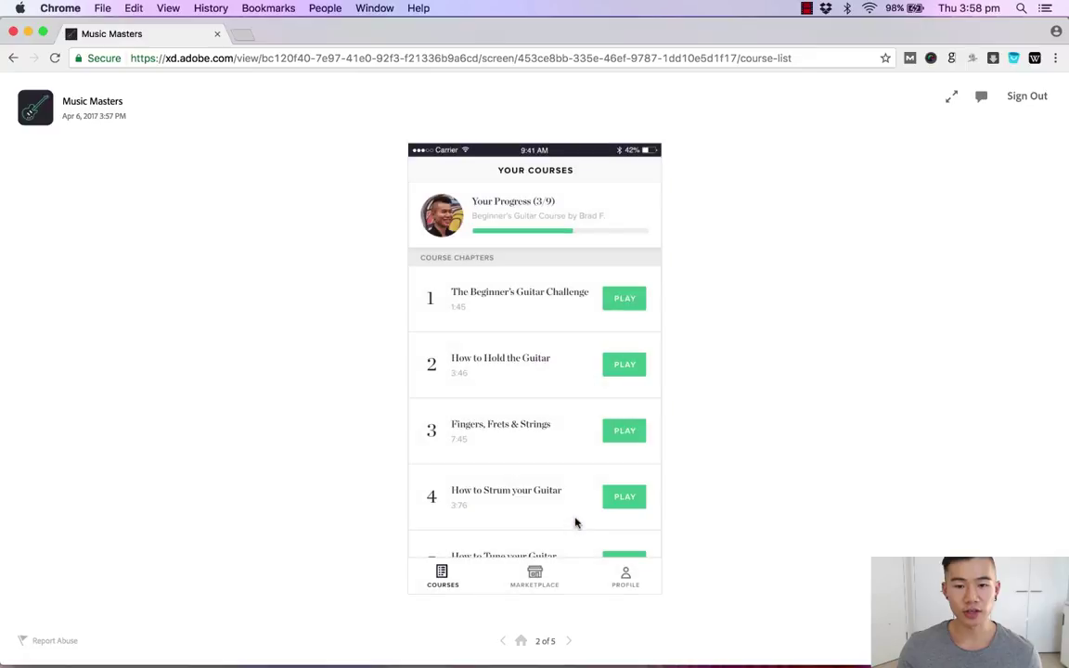
click(535, 572)
click(479, 221)
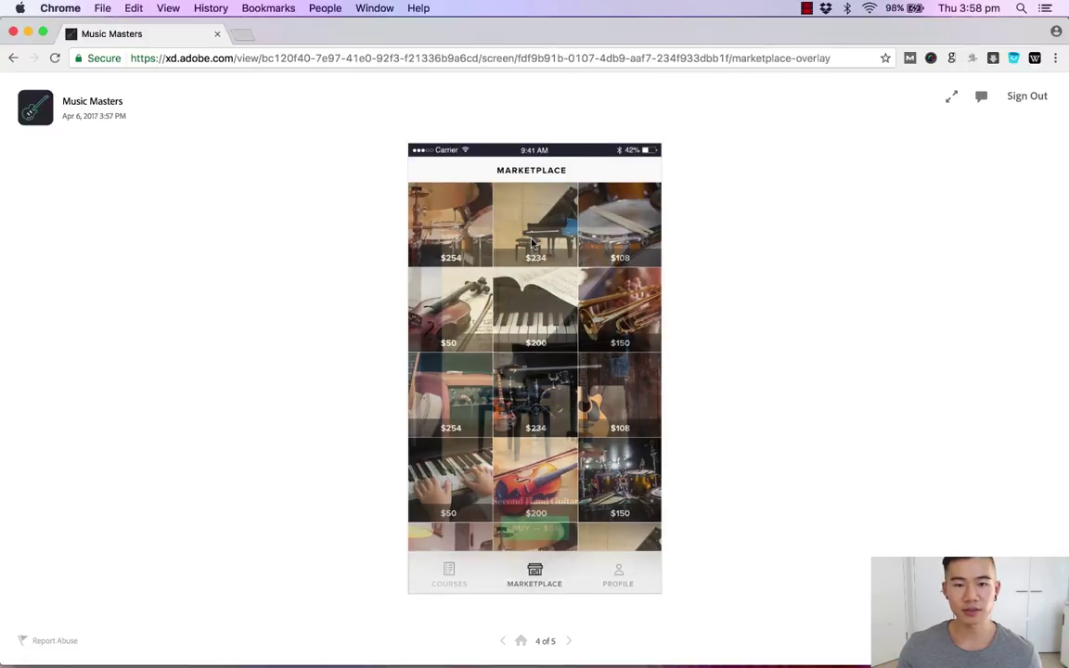
click(540, 424)
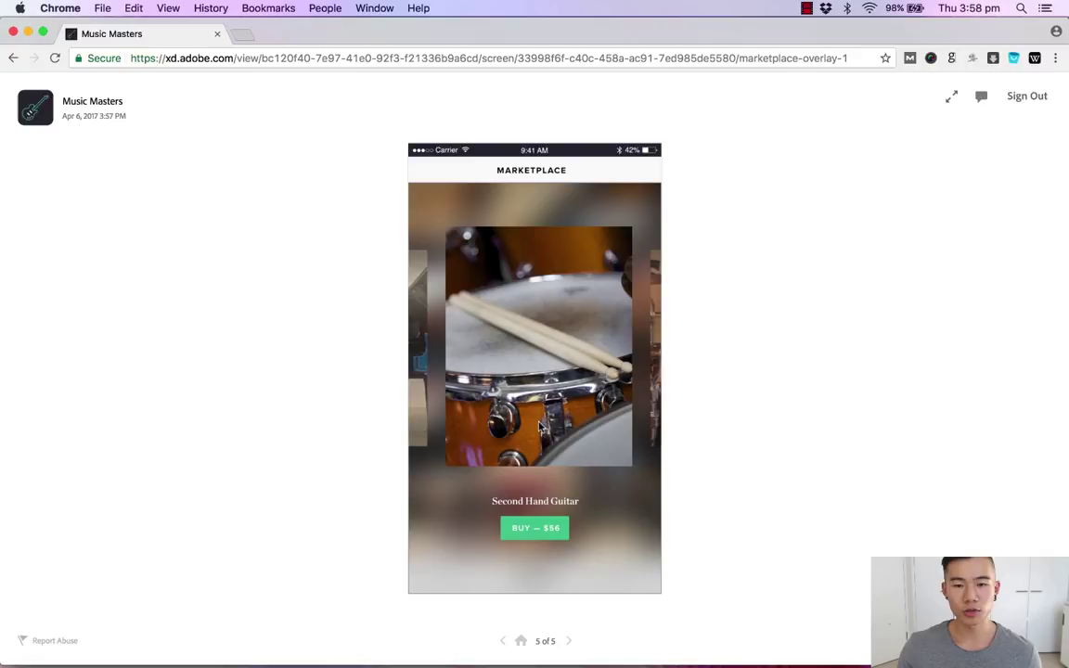
click(951, 103)
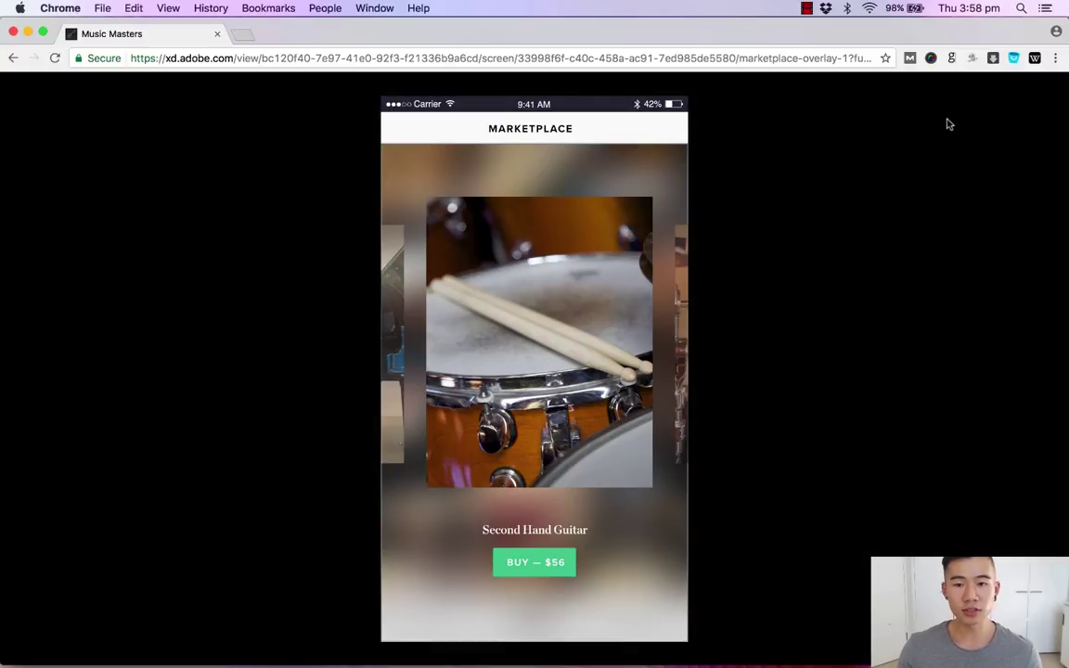
key(Escape)
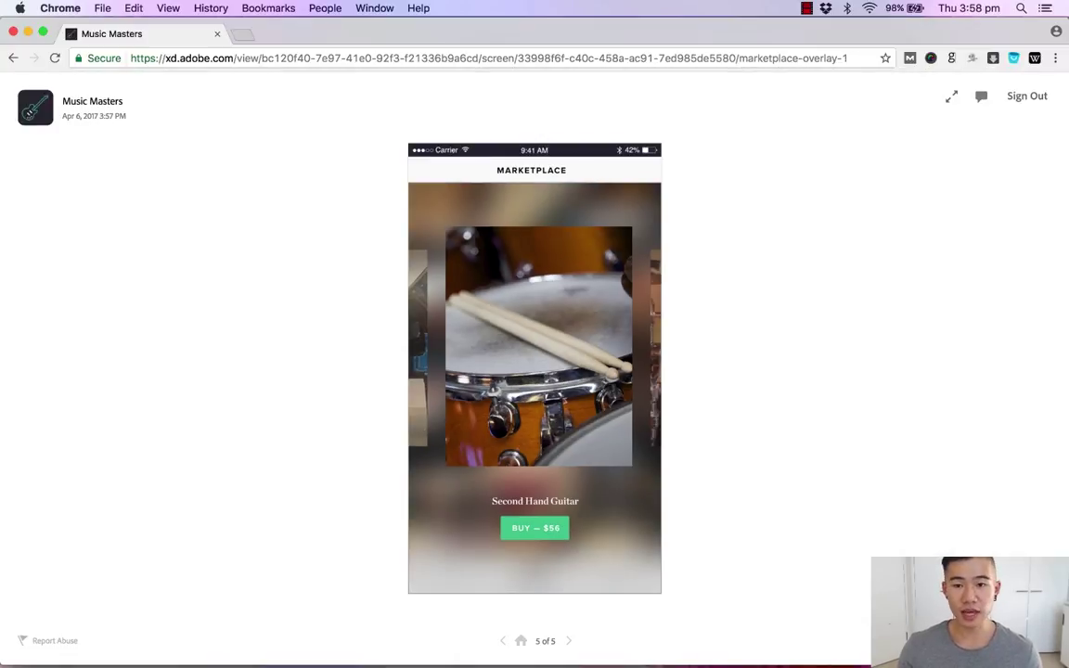
Write the comment 'Dark overlay.' and pin it beside the BUY button
click(982, 99)
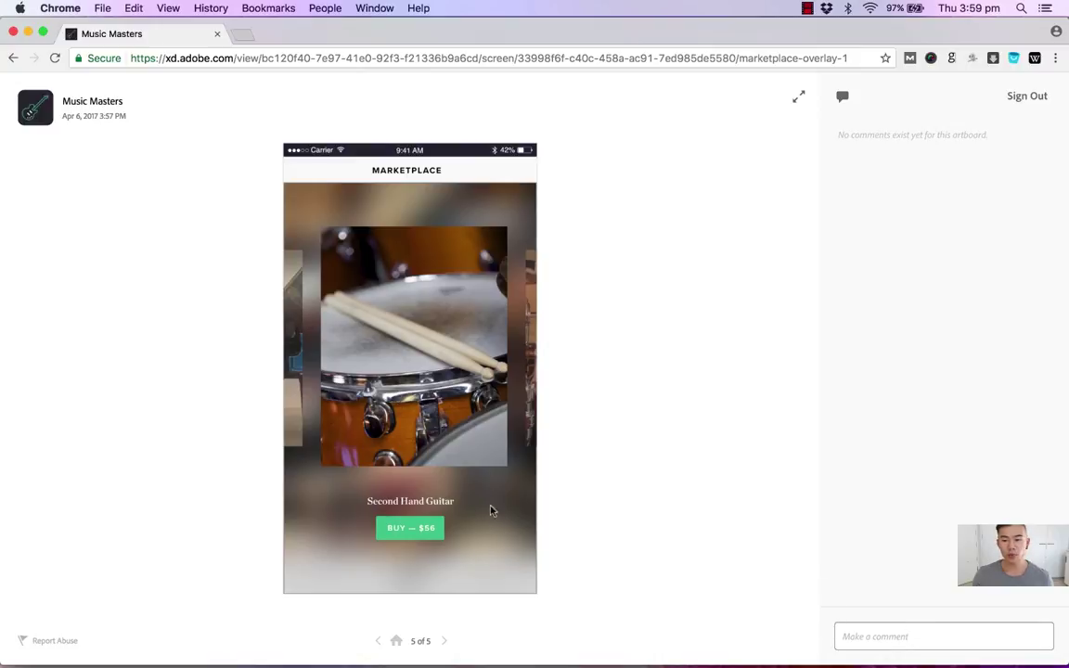
click(895, 636)
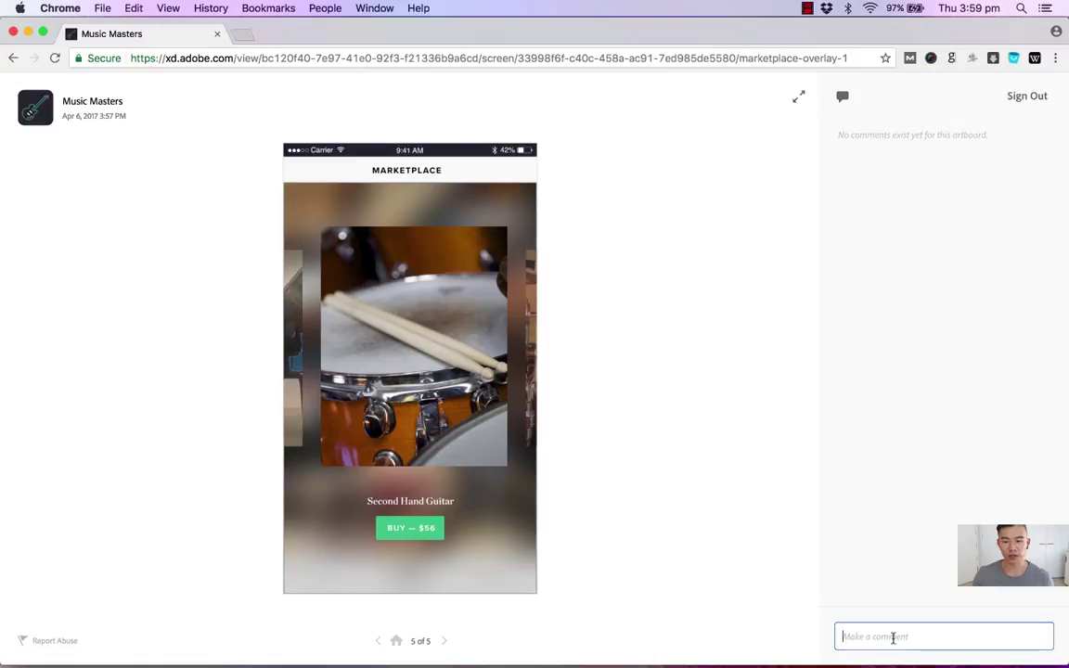
text(Dark over)
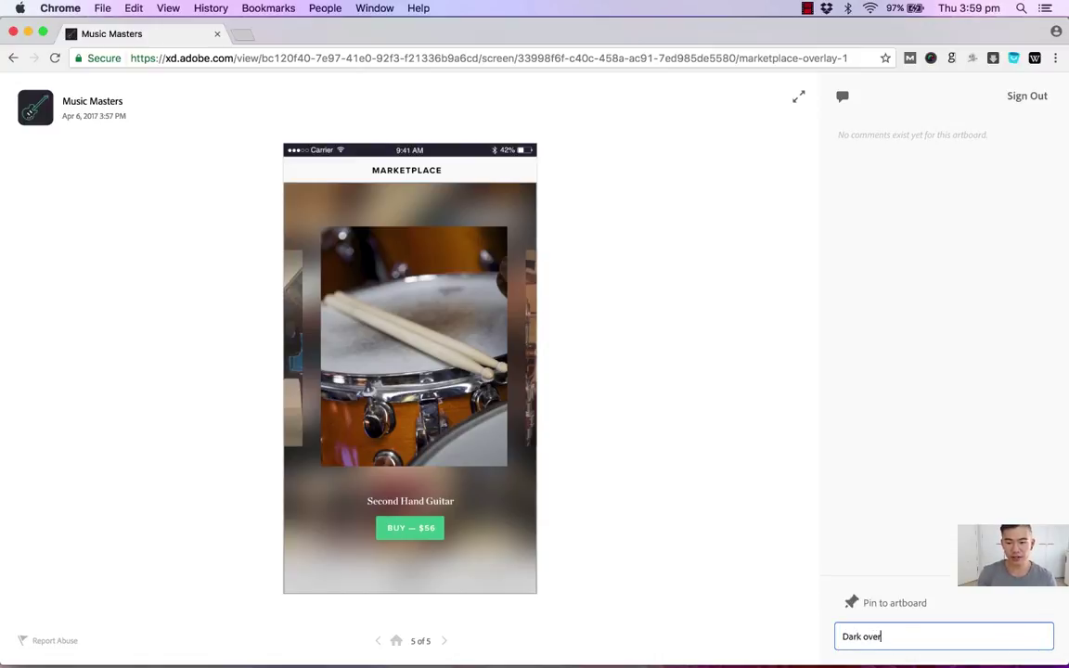
text(lay.)
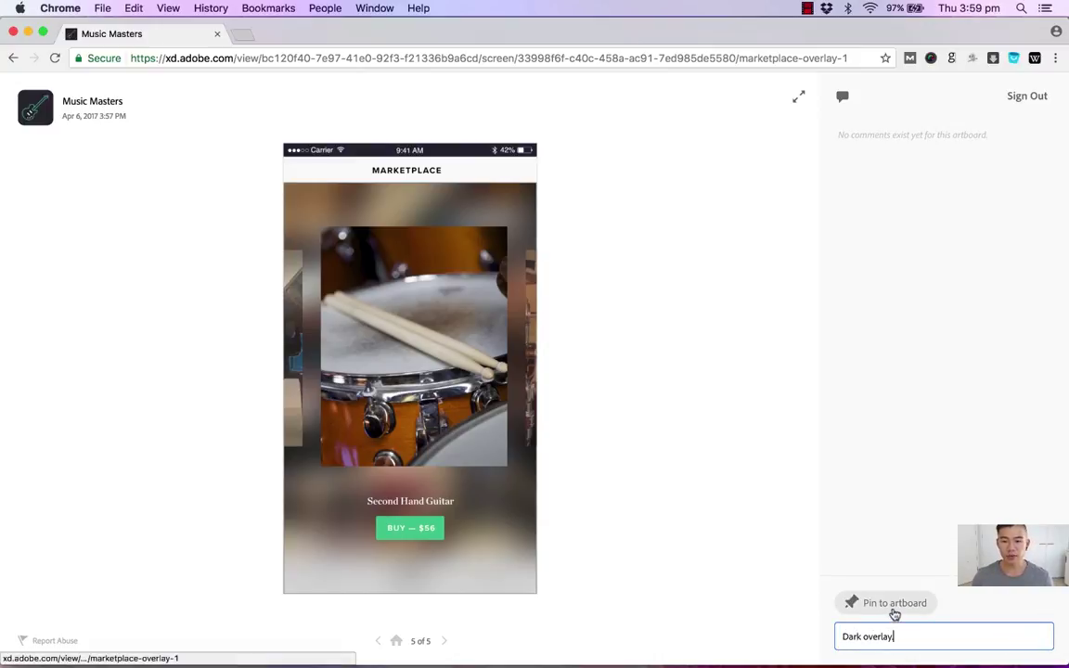
click(893, 605)
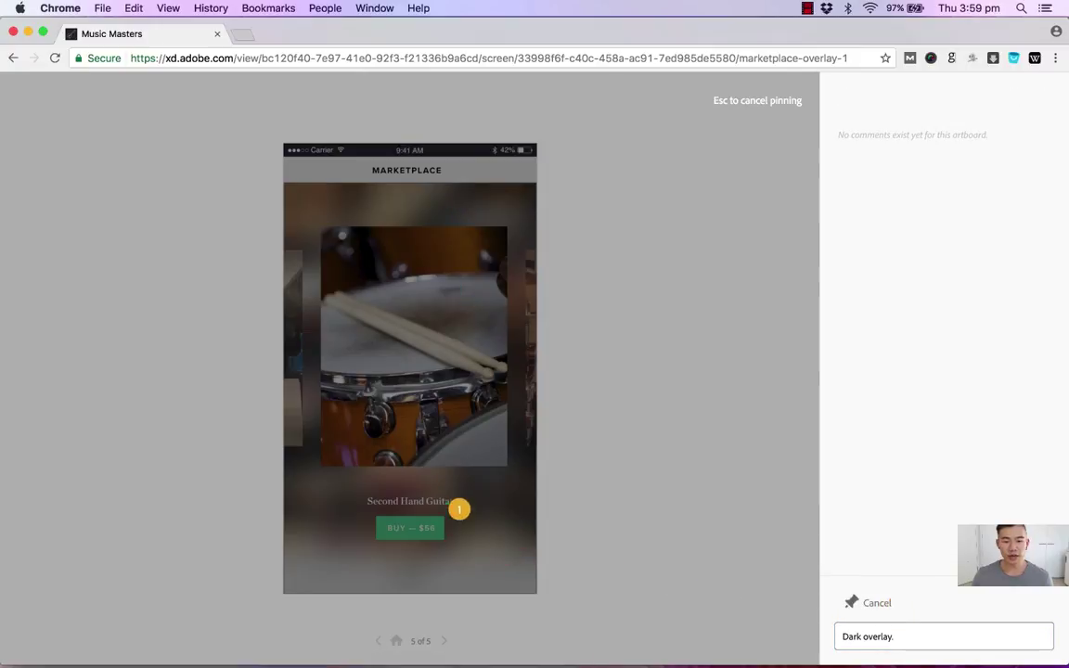
click(490, 525)
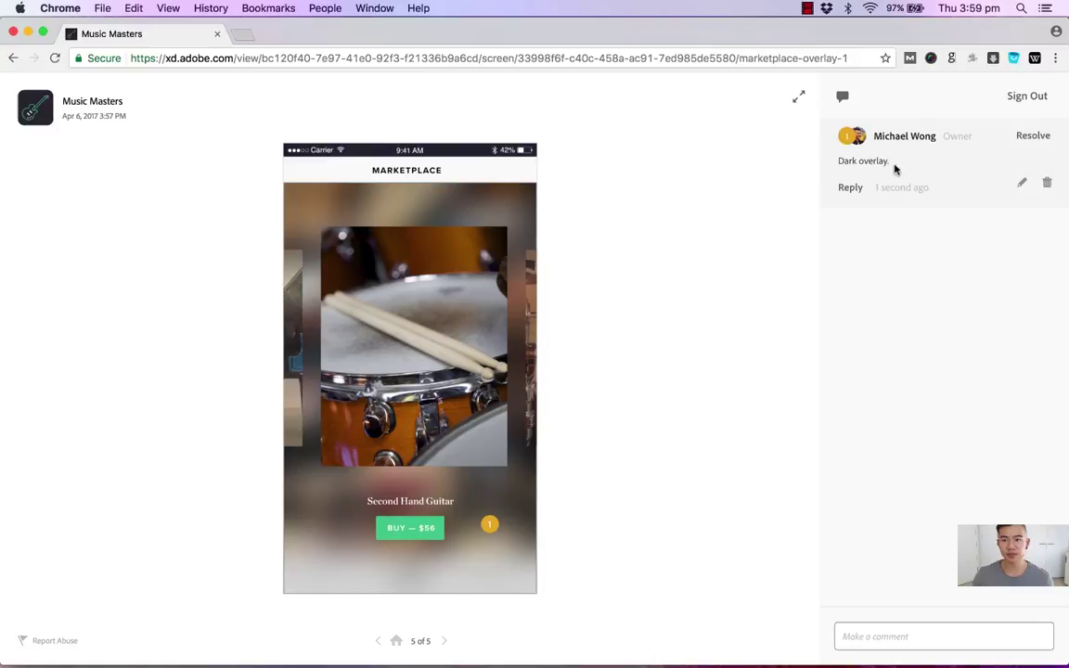
Reply to the comment with 'This is solved and completed! Thank you'
double_click(881, 137)
drag(914, 133, 931, 134)
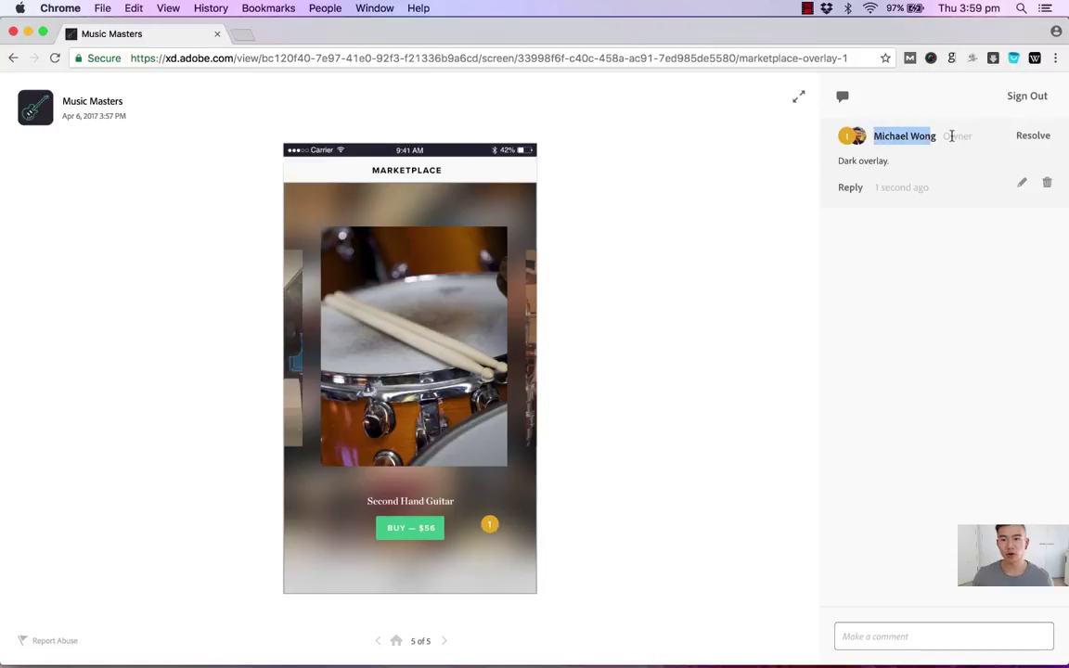
drag(839, 159, 885, 167)
click(885, 167)
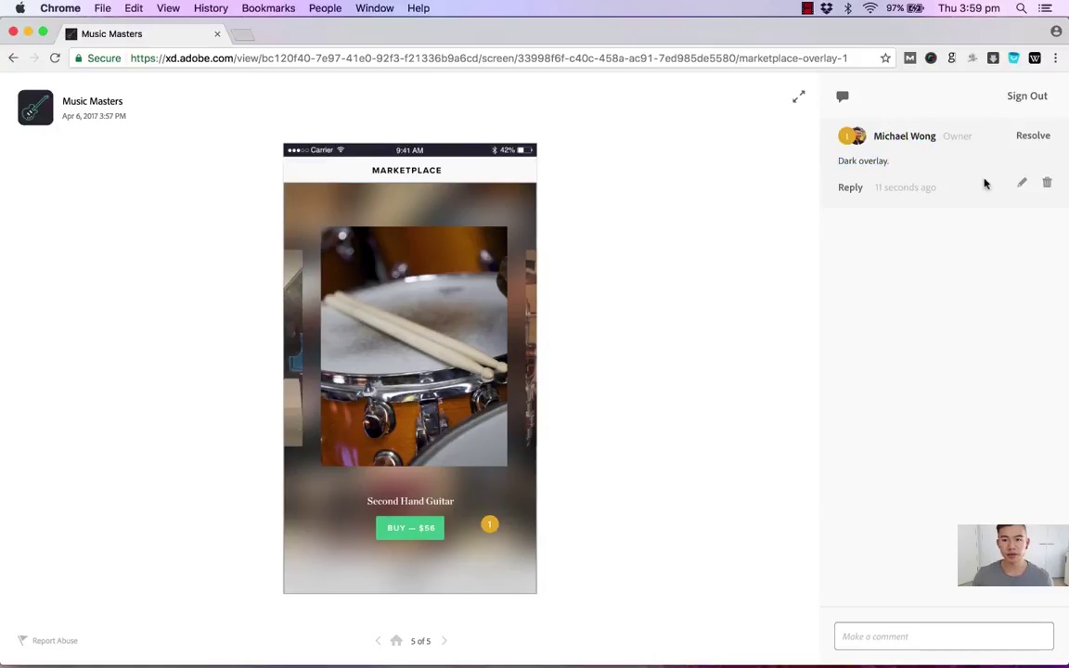
click(846, 188)
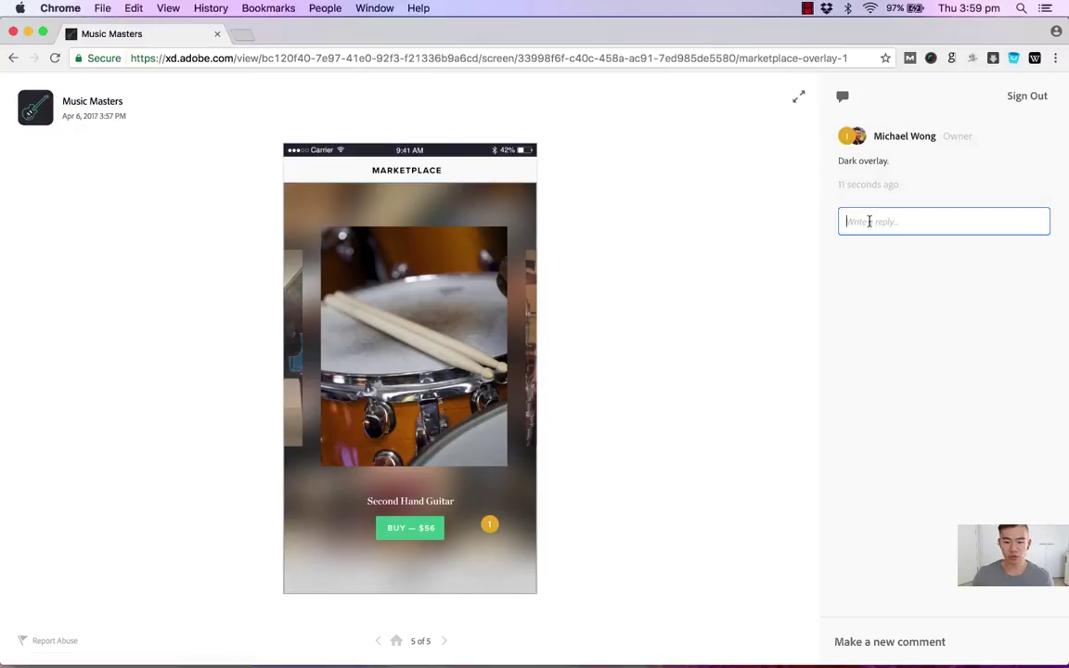
text(This is s)
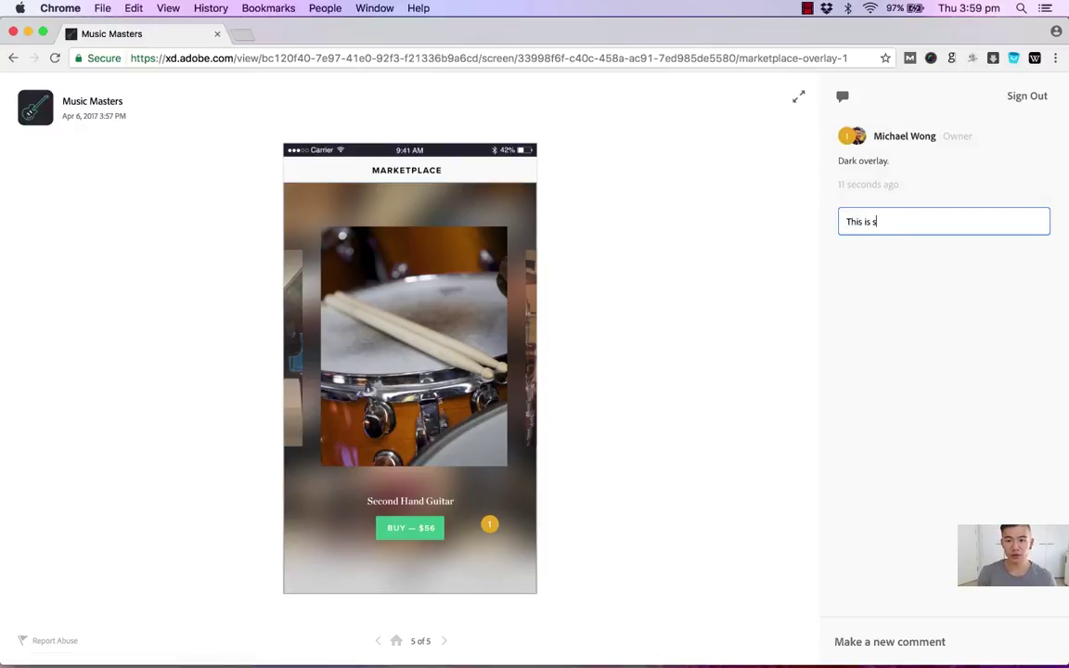
text(olved and complet)
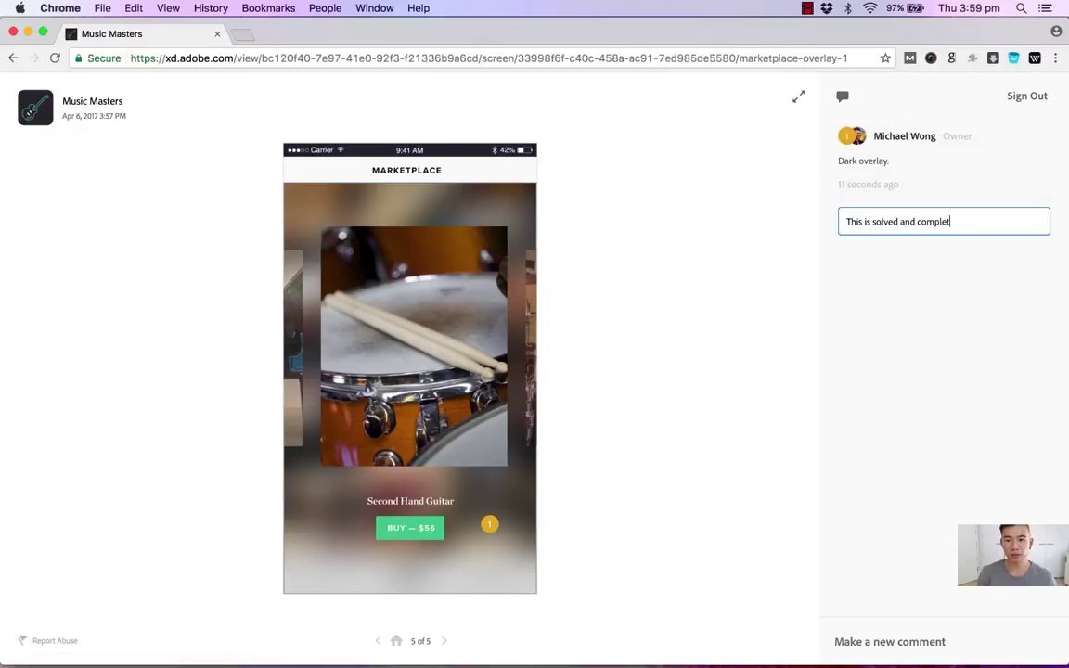
text(ed! Thank you!)
key(Return)
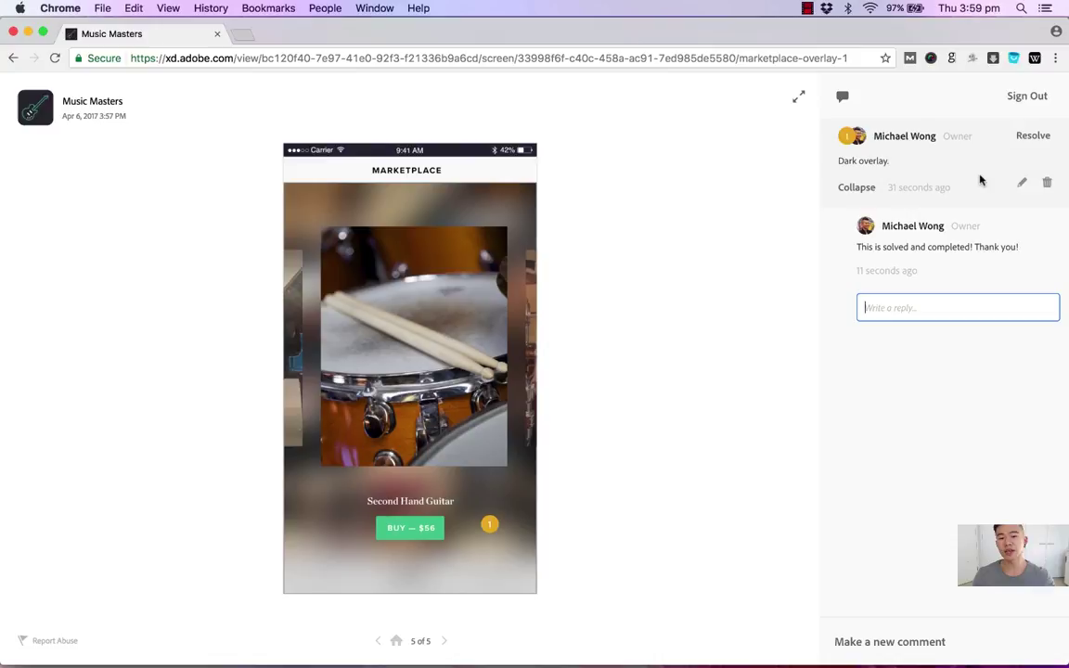
Resolve the 'Dark overlay.' comment, check it under resolved comments, then return to unresolved ones
click(1034, 136)
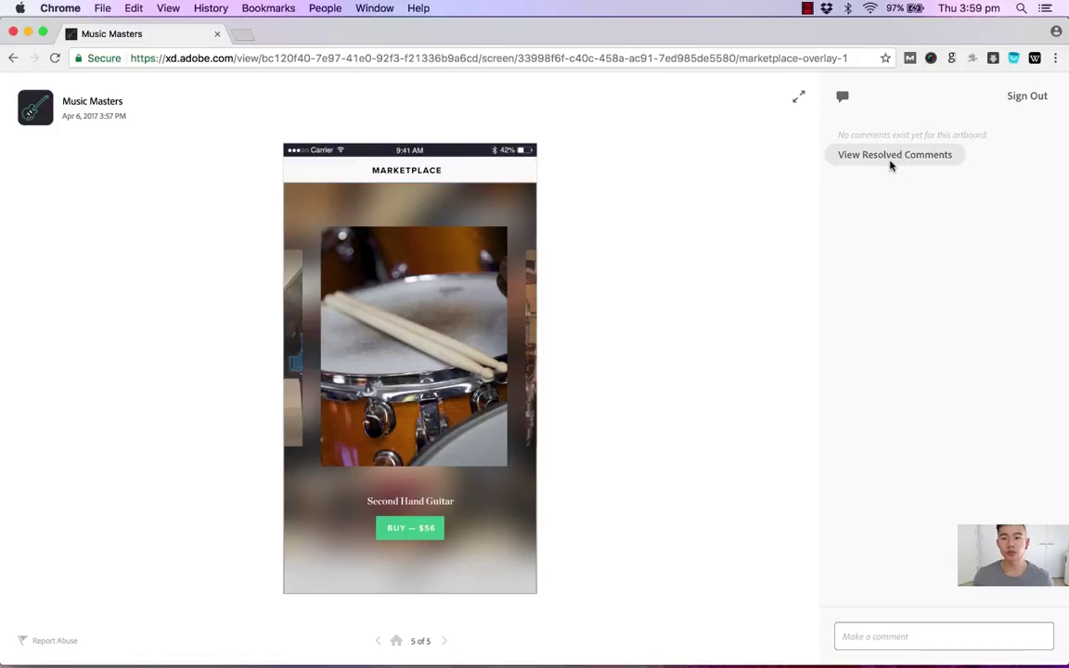
click(891, 157)
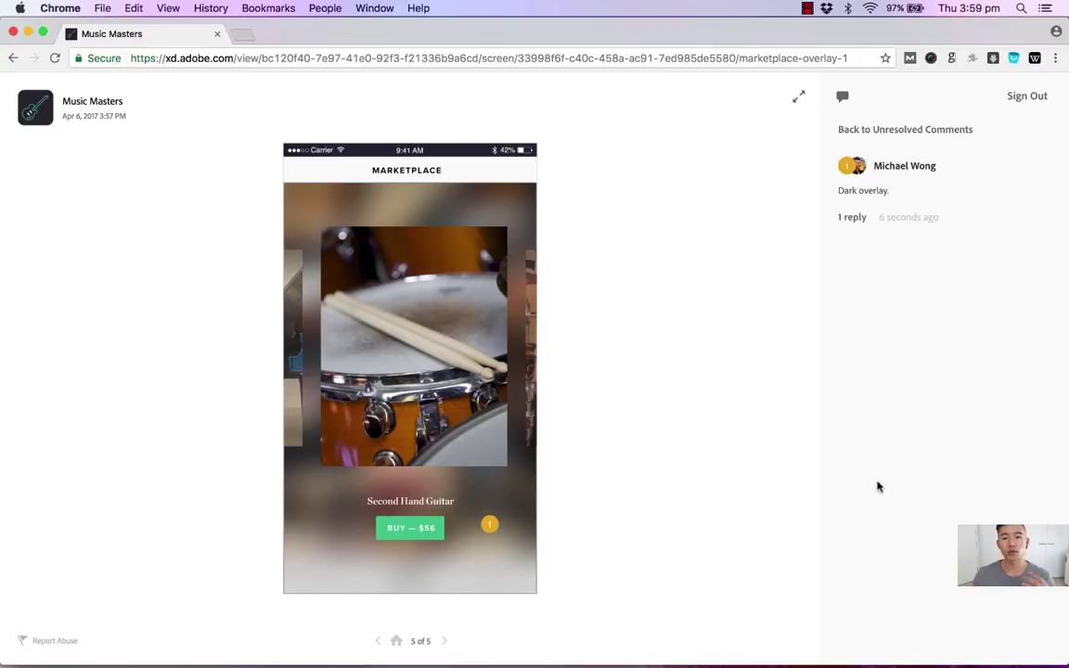
click(888, 131)
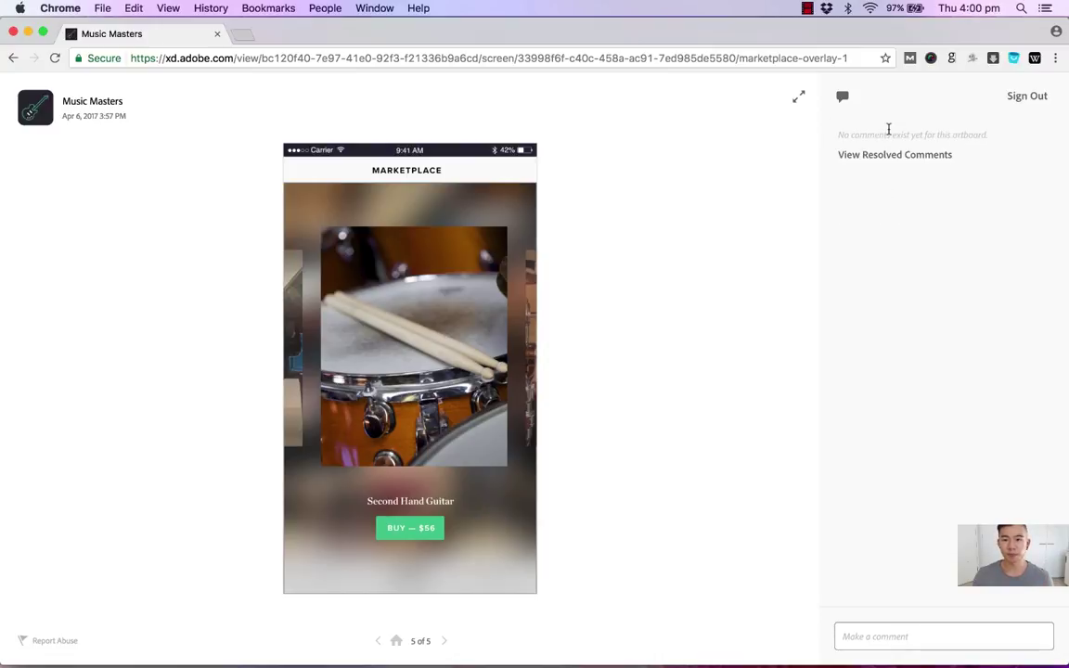